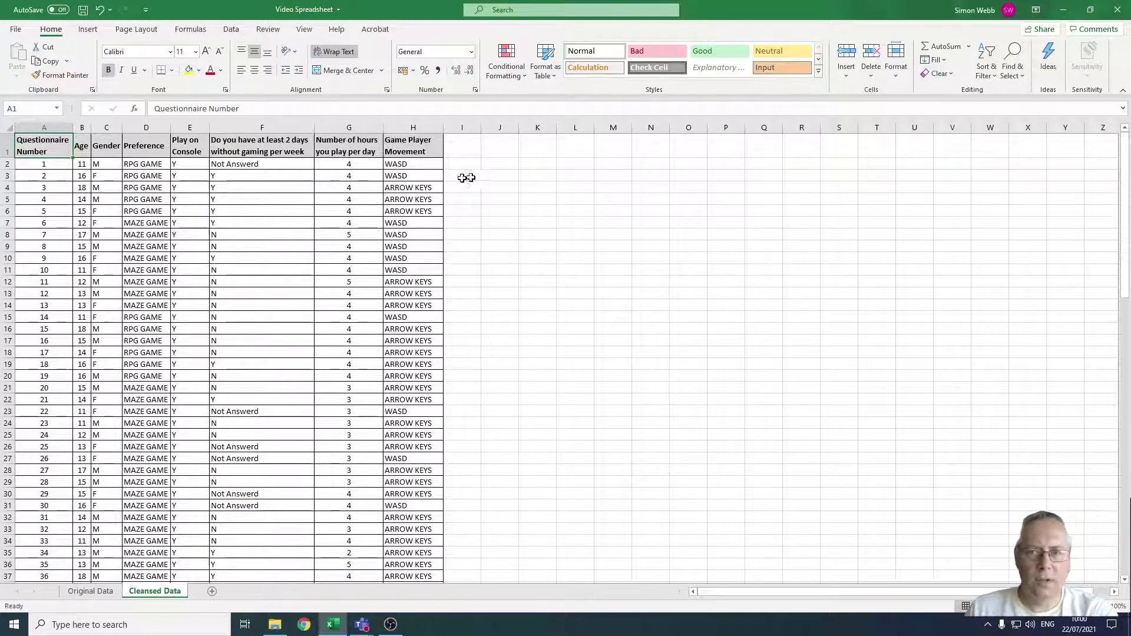
- Select the questionnaire table from header cell A1 through H101
mouse_move(74, 150)
mouse_down()
mouse_move(431, 535)
mouse_move(428, 594)
mouse_up()
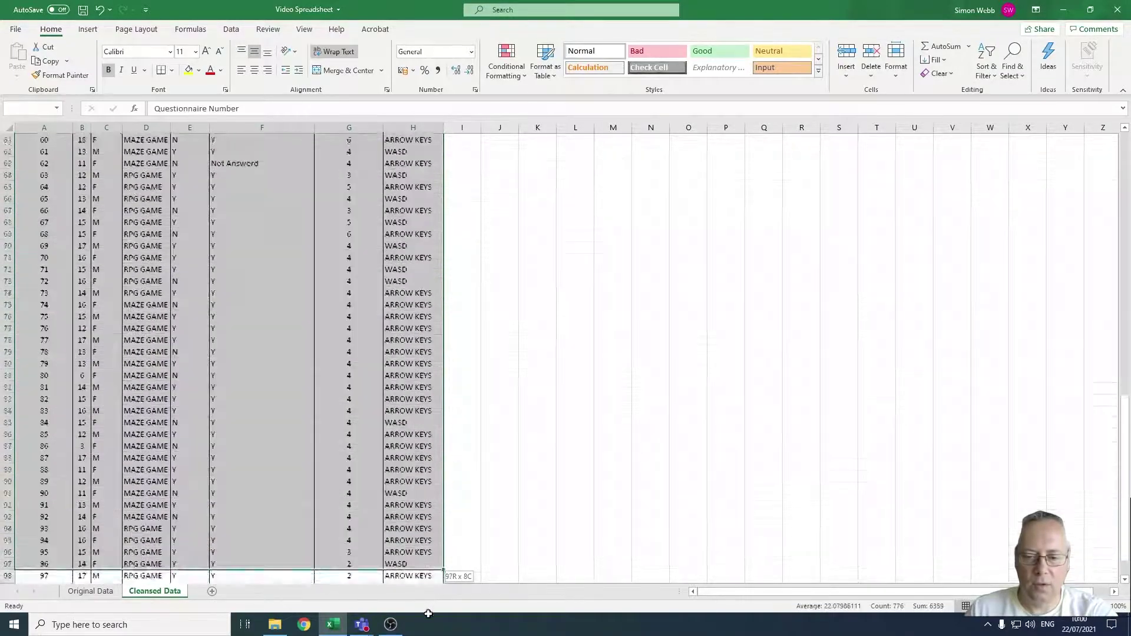
mouse_move(428, 593)
mouse_down()
mouse_move(426, 566)
mouse_move(442, 550)
mouse_up()
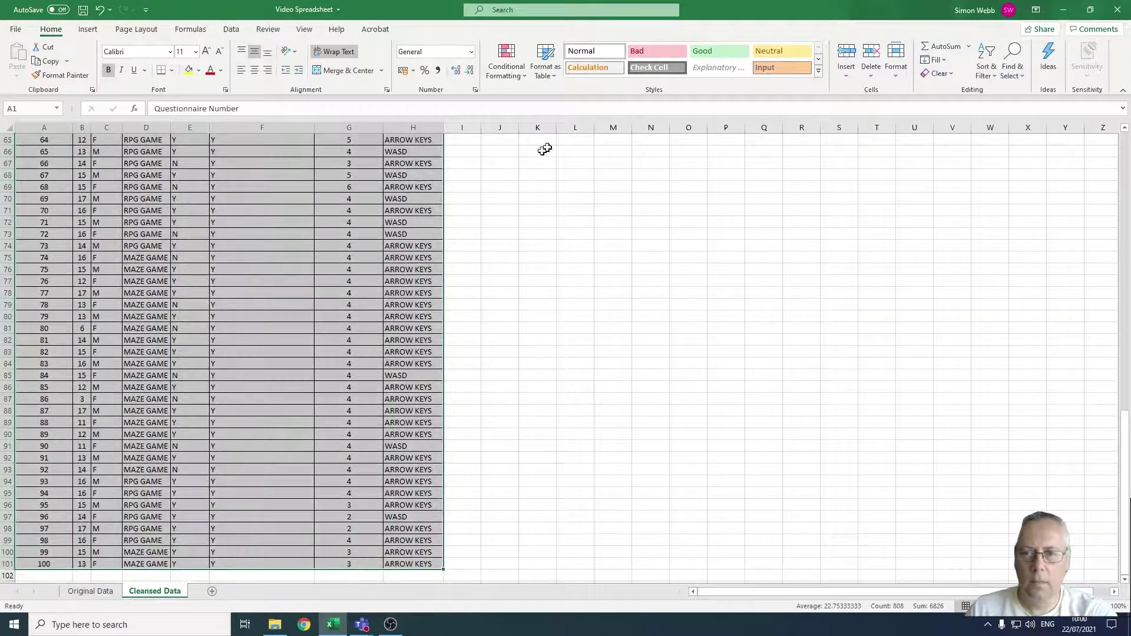
scroll(459, 239, up, 6)
scroll(459, 238, up, 8)
scroll(458, 239, up, 7)
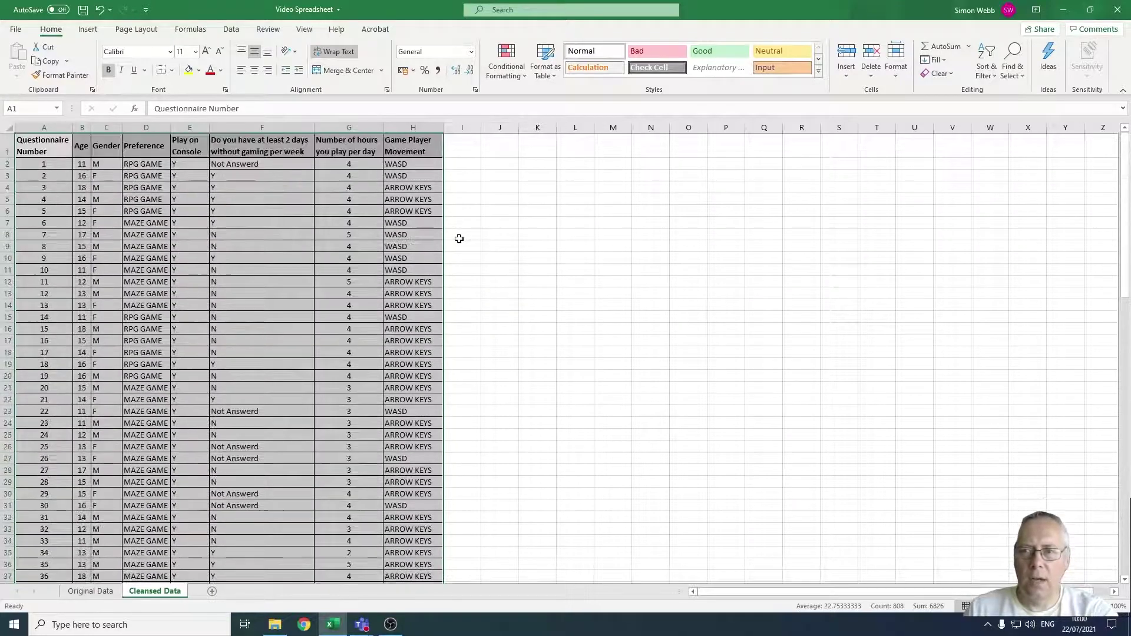
- Open the Sort dialog from the Data tab for the selected table
click(232, 31)
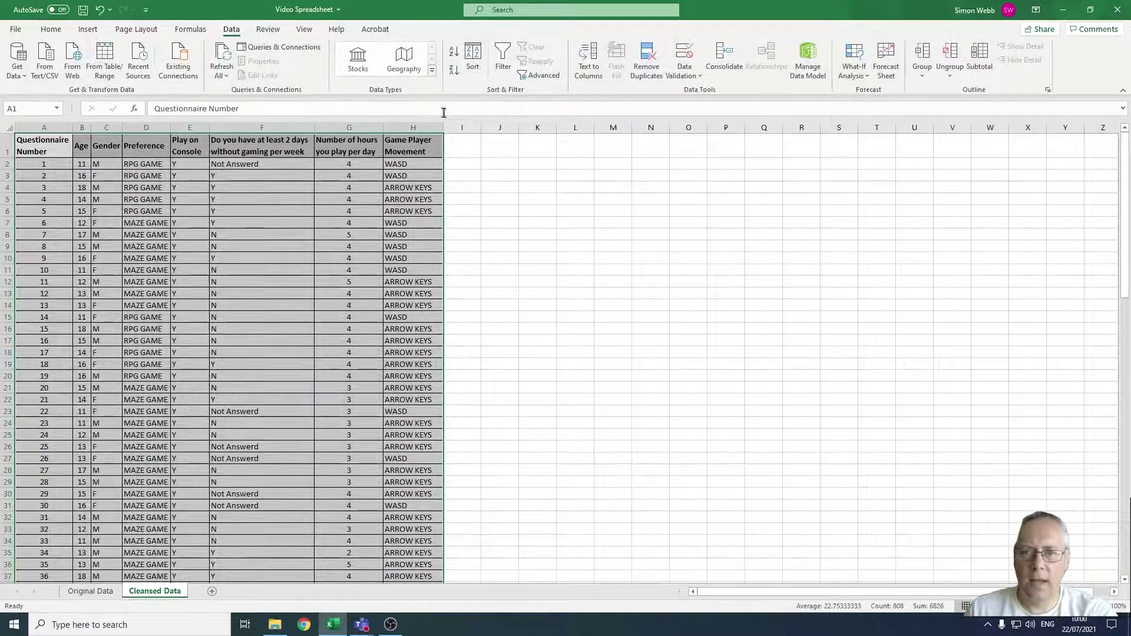
click(474, 58)
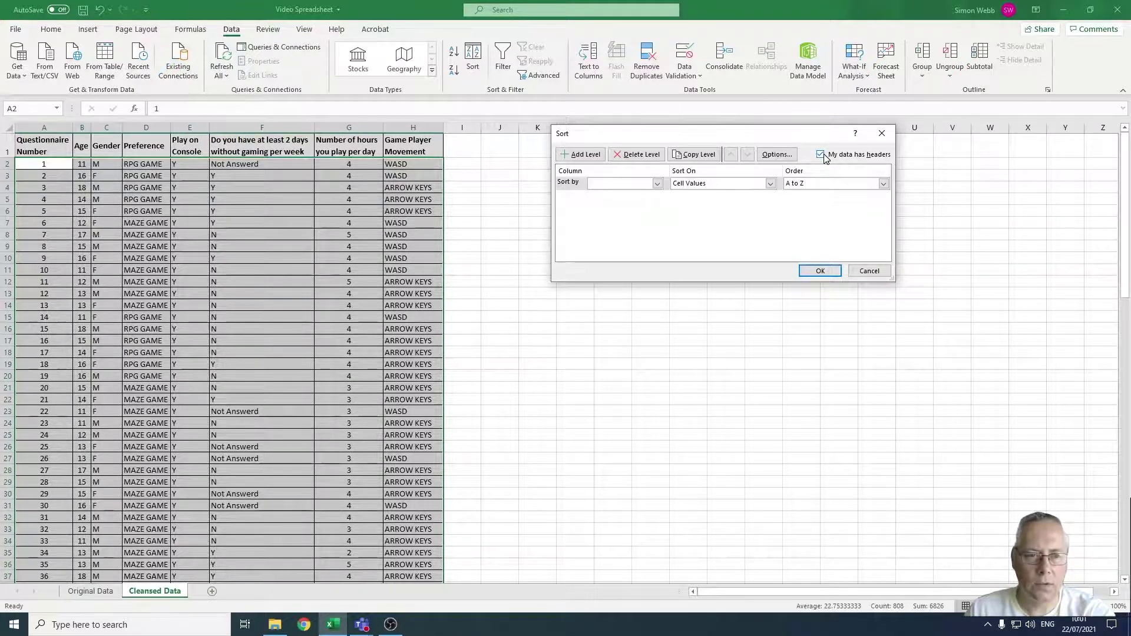
- Choose Age as the Sort by column with Smallest to Largest order
click(658, 184)
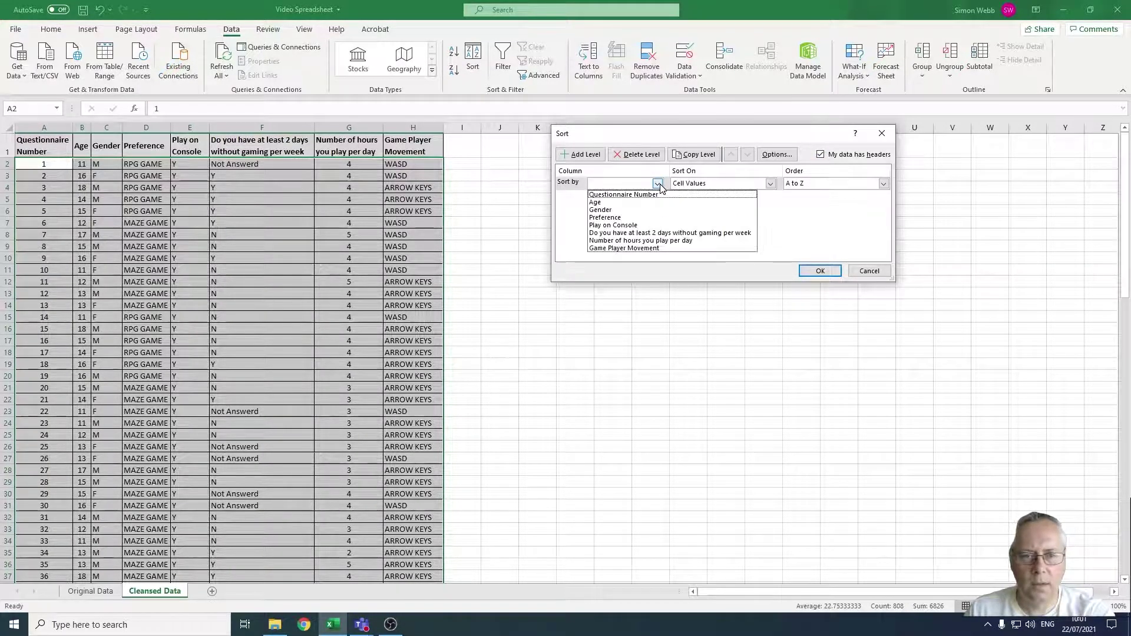
click(633, 203)
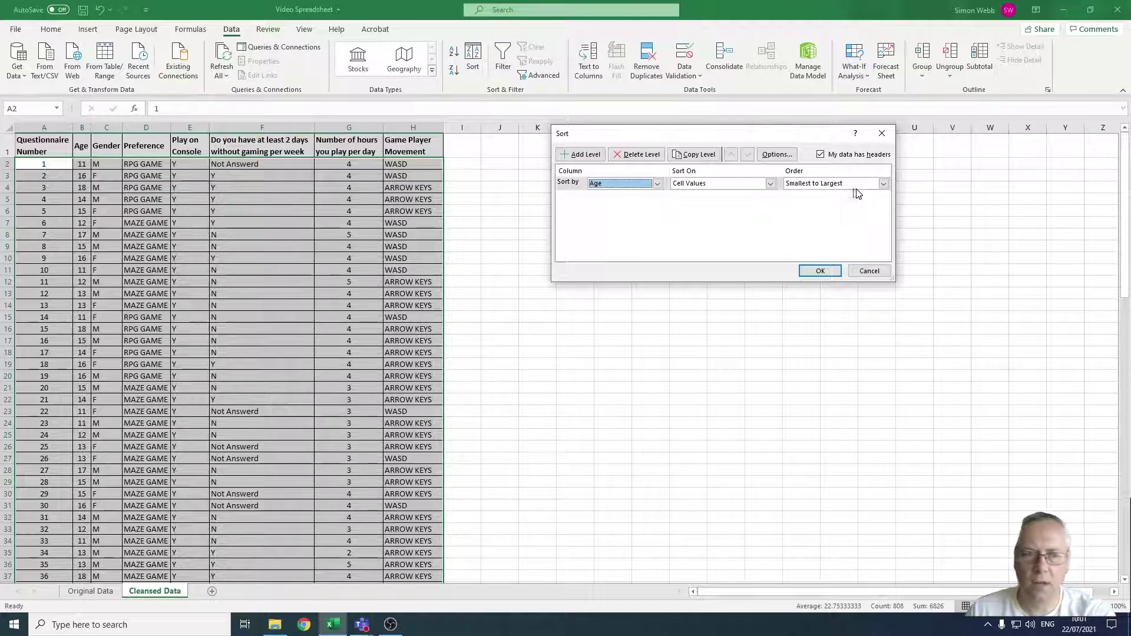
click(883, 182)
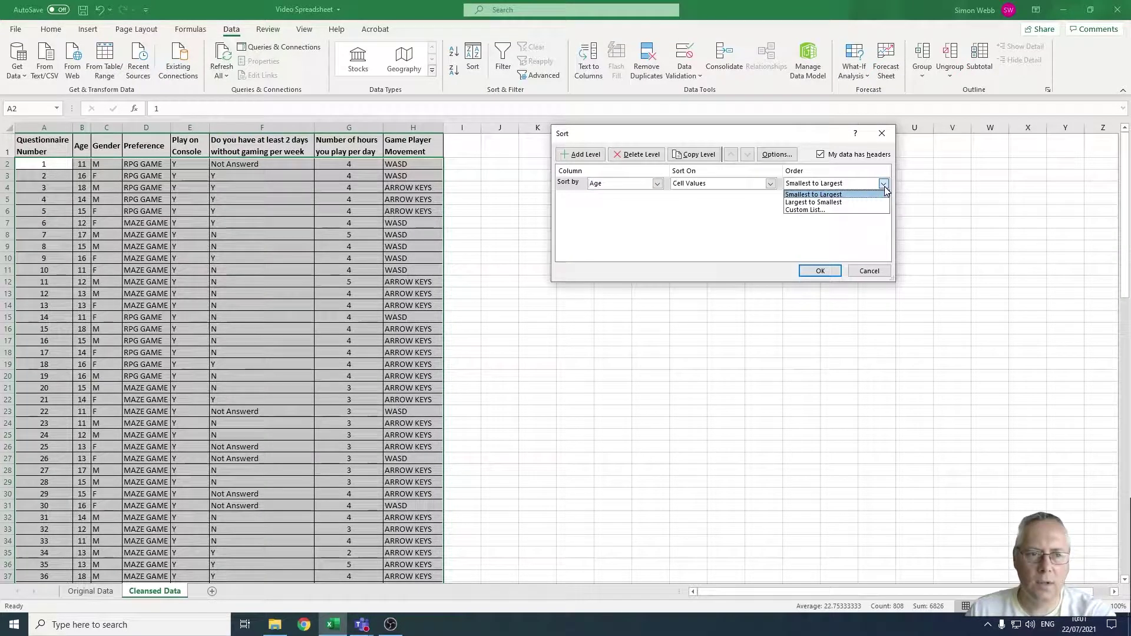
click(826, 195)
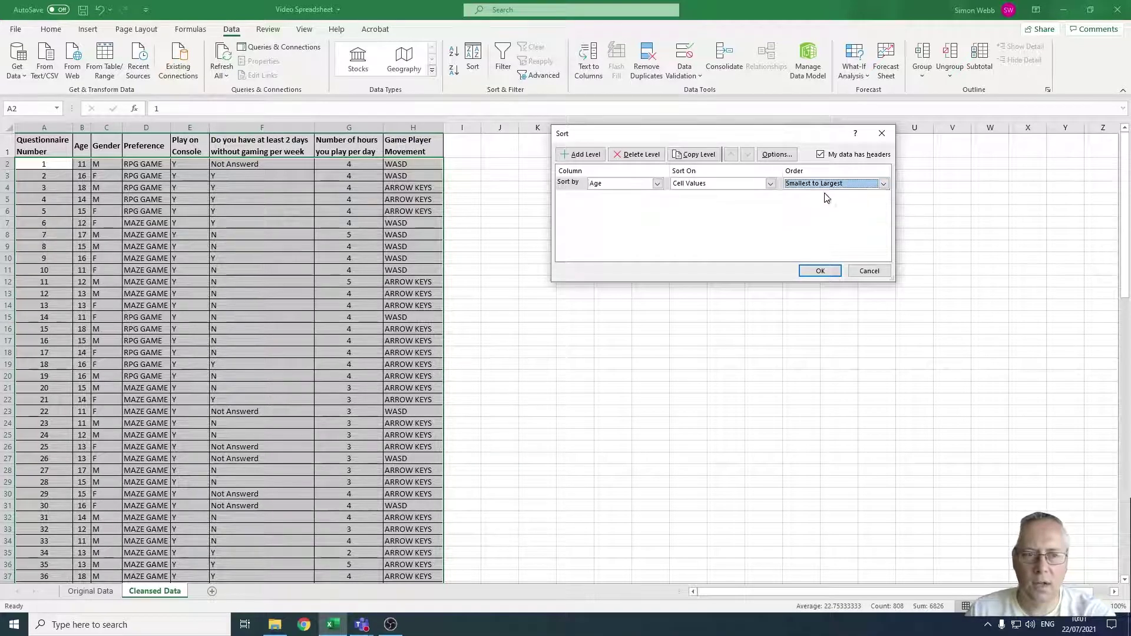
- Confirm the Sort dialog to reorder rows by Age, youngest first
click(821, 273)
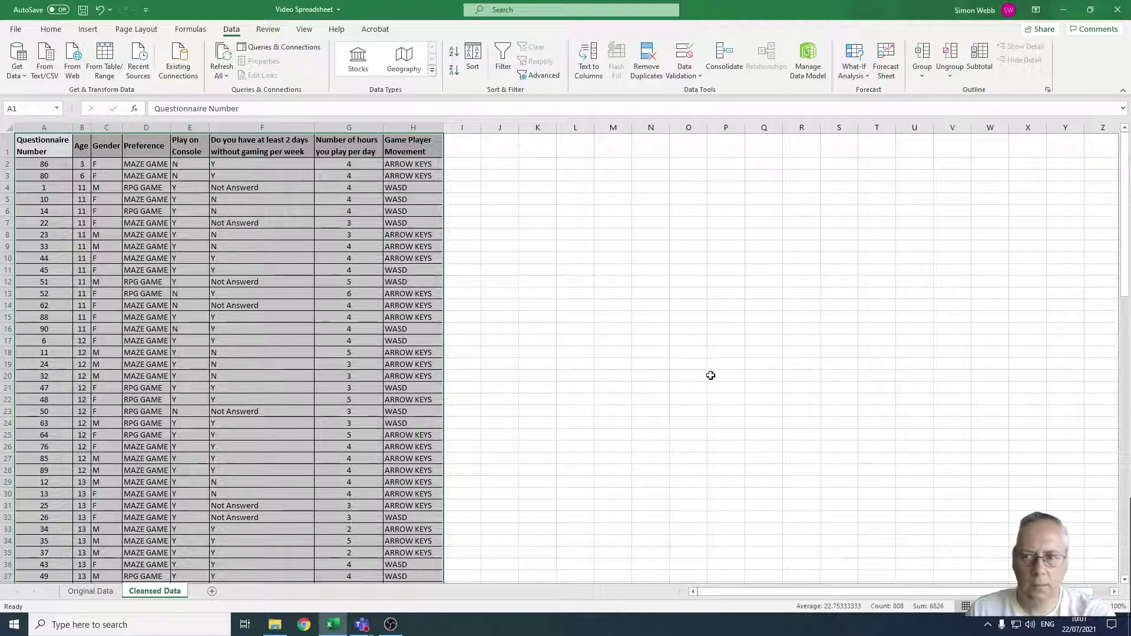